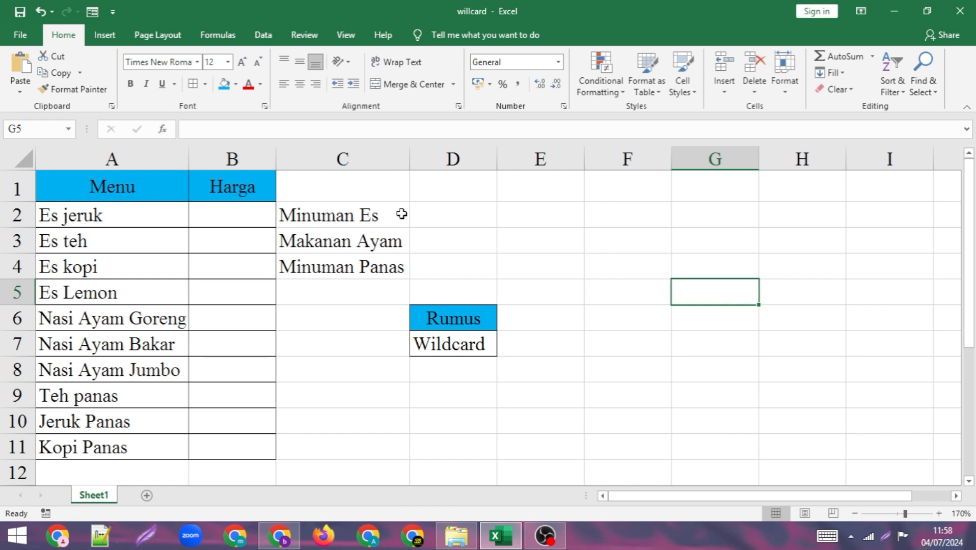
- Enter the formula =COUNTIF(A2:A11;"es") in cell D2 beside Minuman Es
click(441, 220)
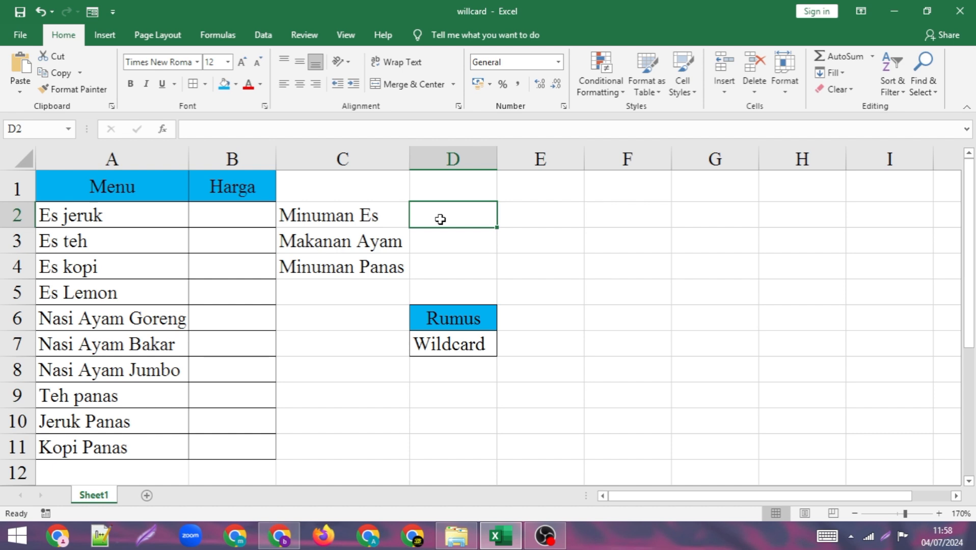
text(=)
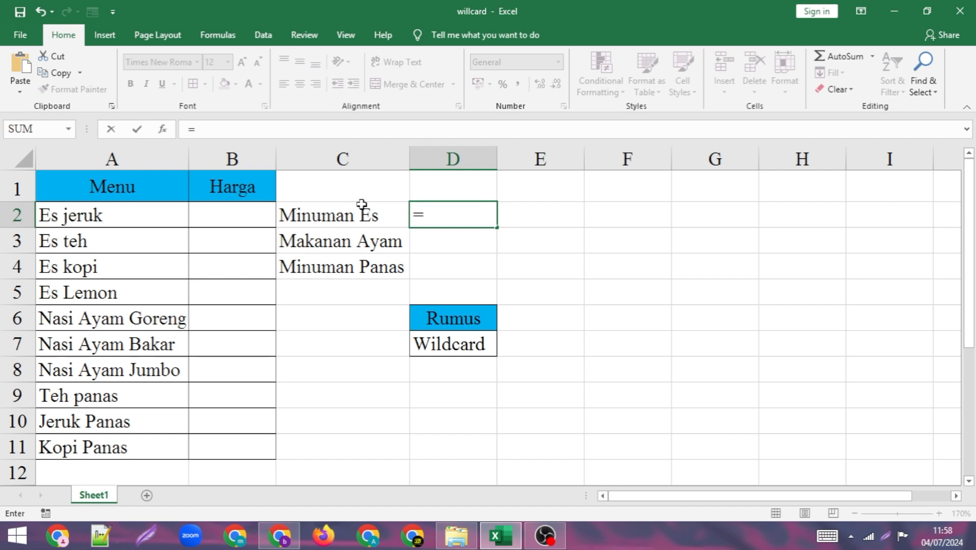
text(count)
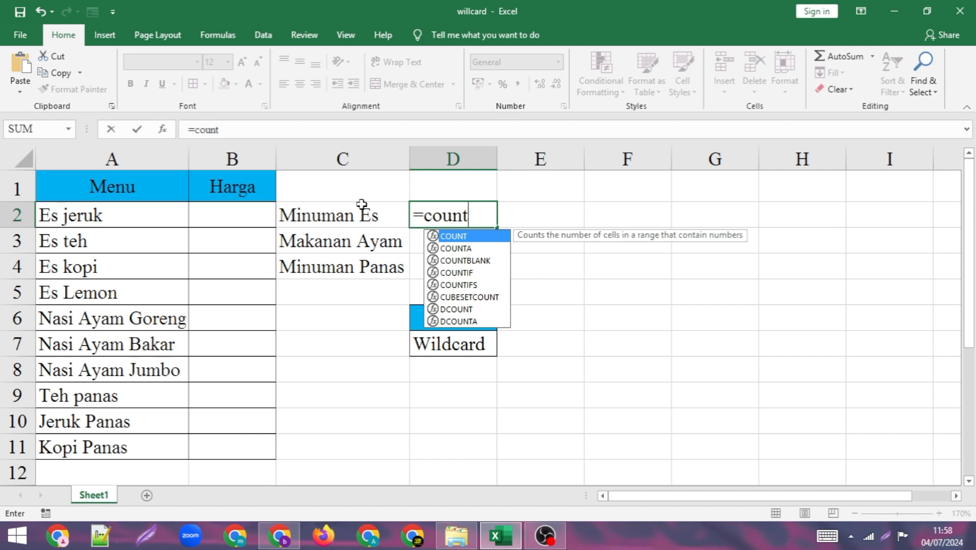
text(if)
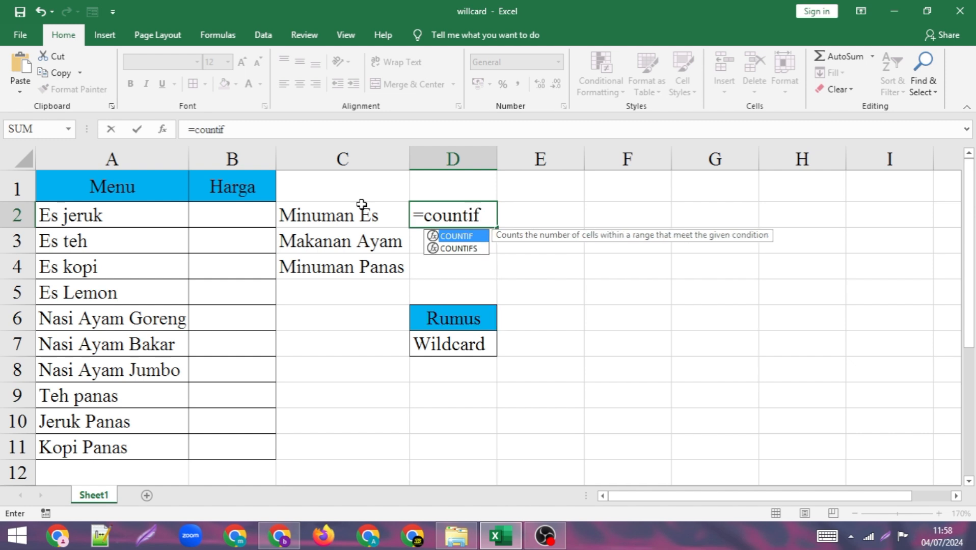
text(()
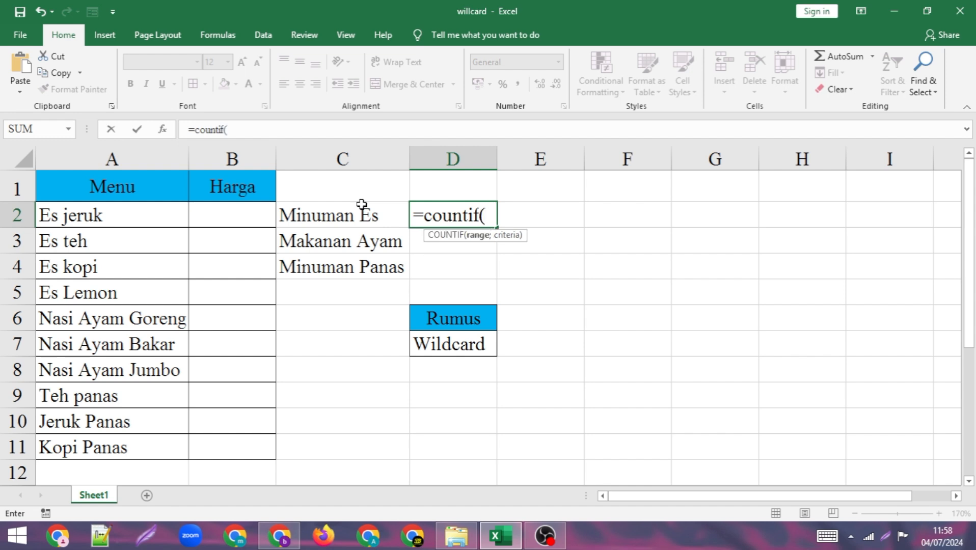
drag(157, 211, 119, 446)
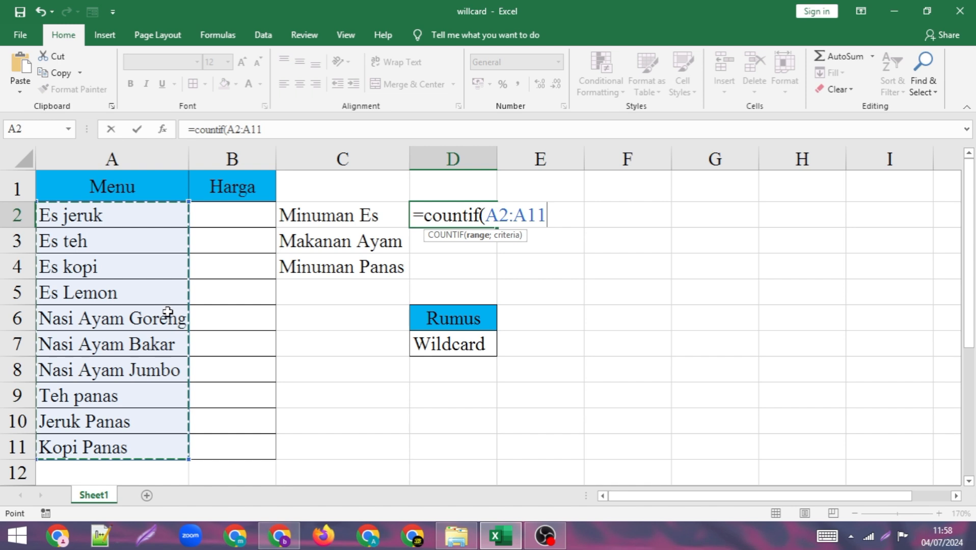
text(;)
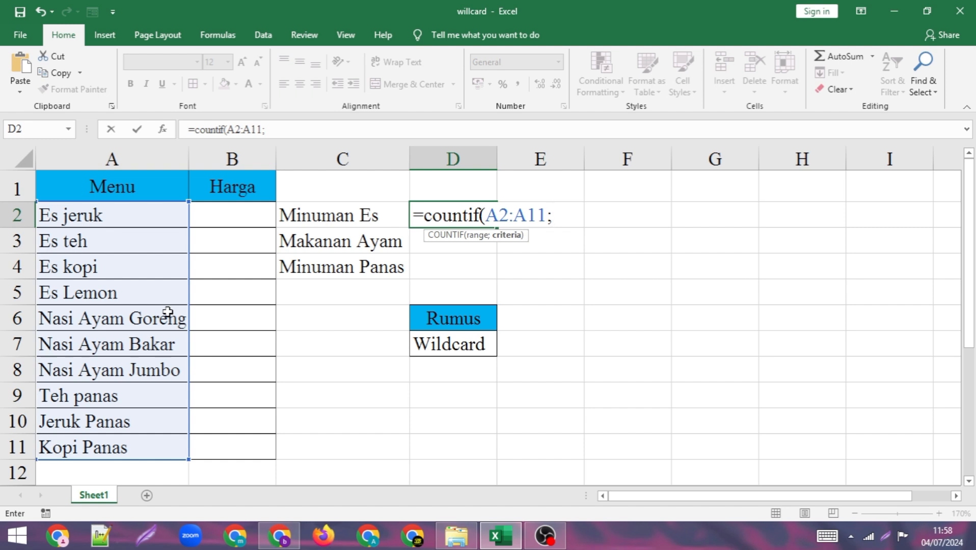
text("es"))
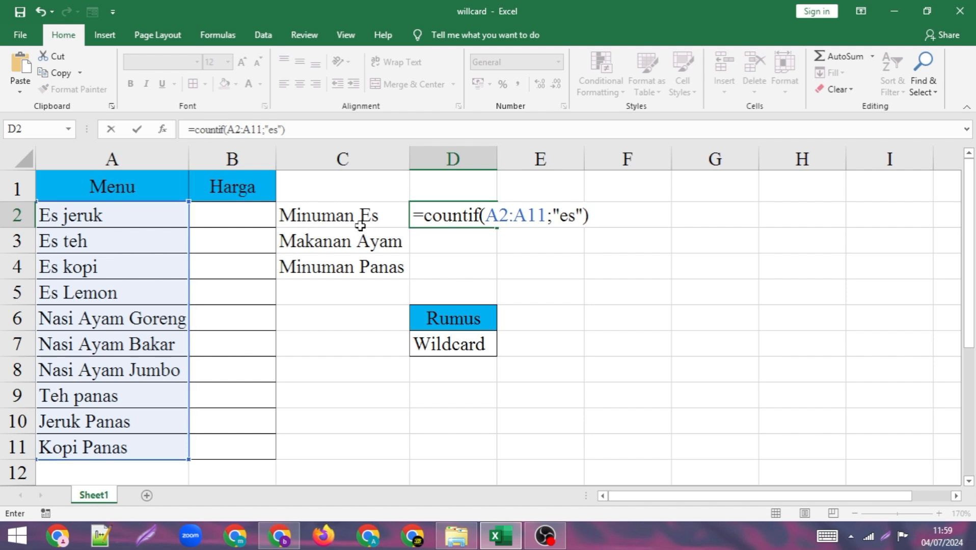
key(Return)
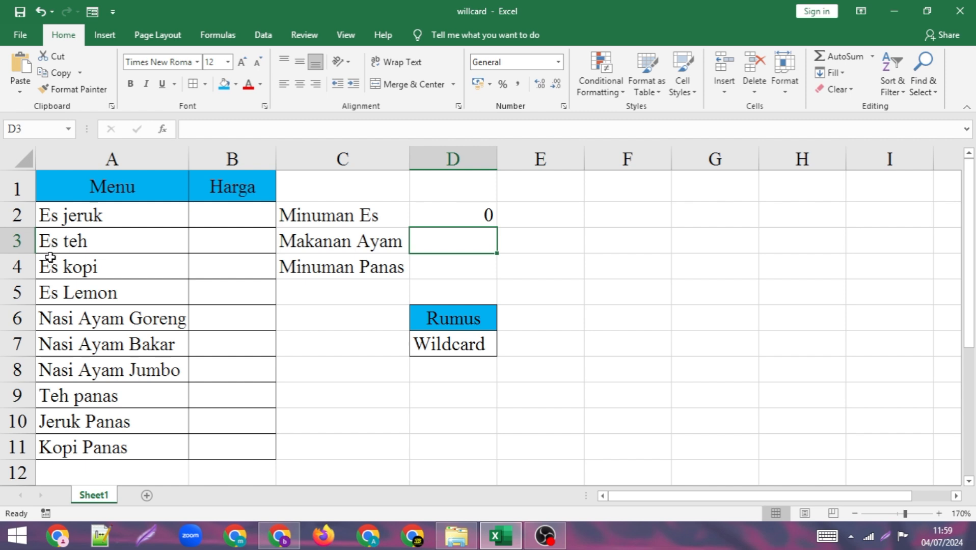
- Change the COUNTIF criterion in D2 to "es*" so it counts menu items beginning with es
double_click(462, 212)
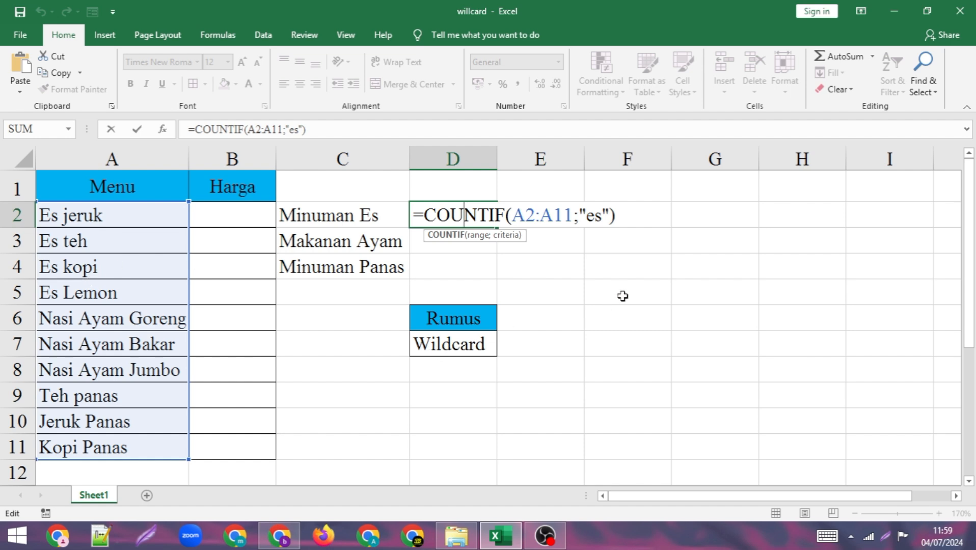
click(603, 216)
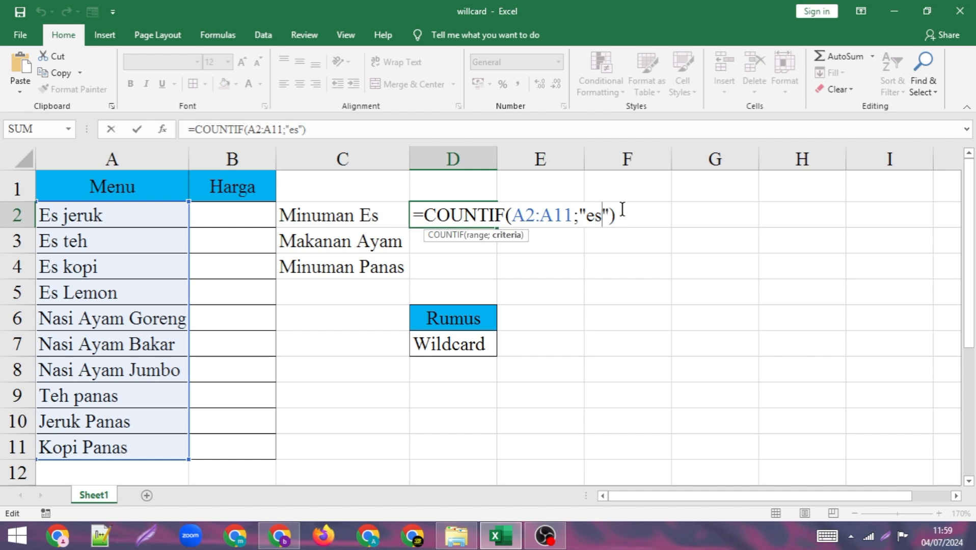
text(*)
key(ctrl+Return)
key(Return)
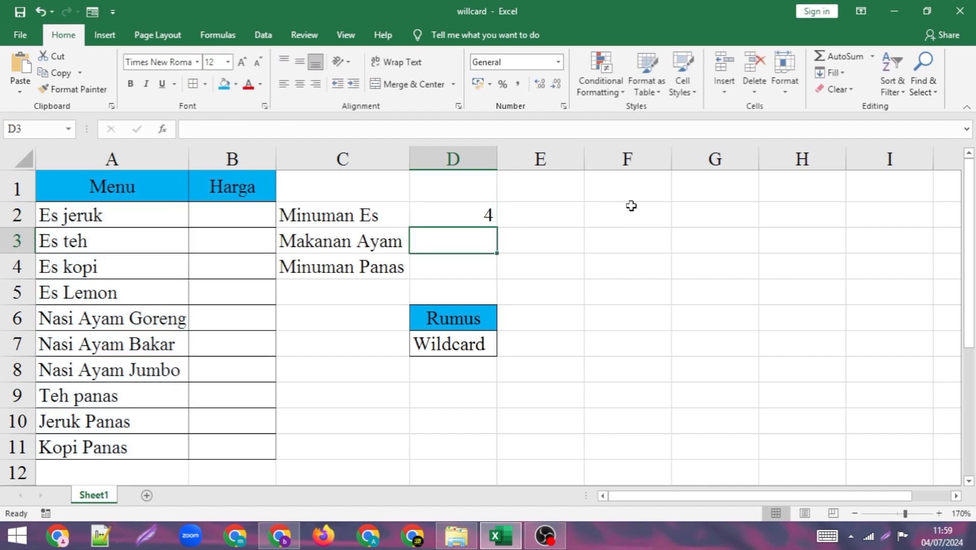
double_click(464, 213)
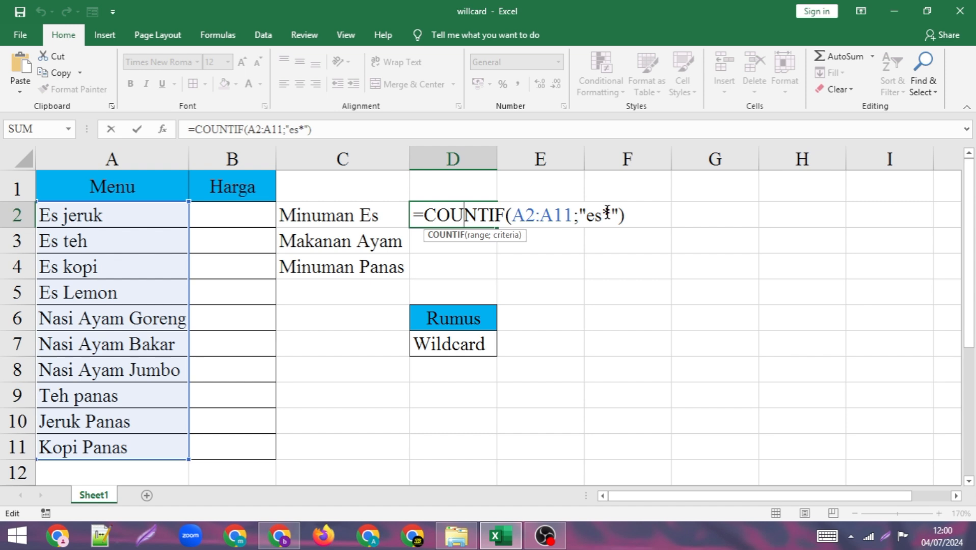
key(Return)
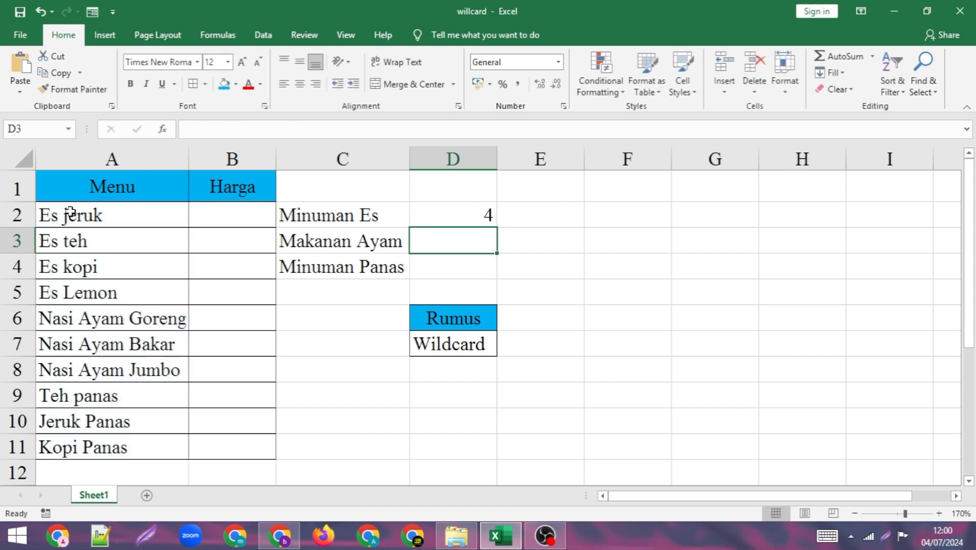
- Test the wildcard by adding the prefix "ugg" before Es jeruk in cell A2
double_click(51, 214)
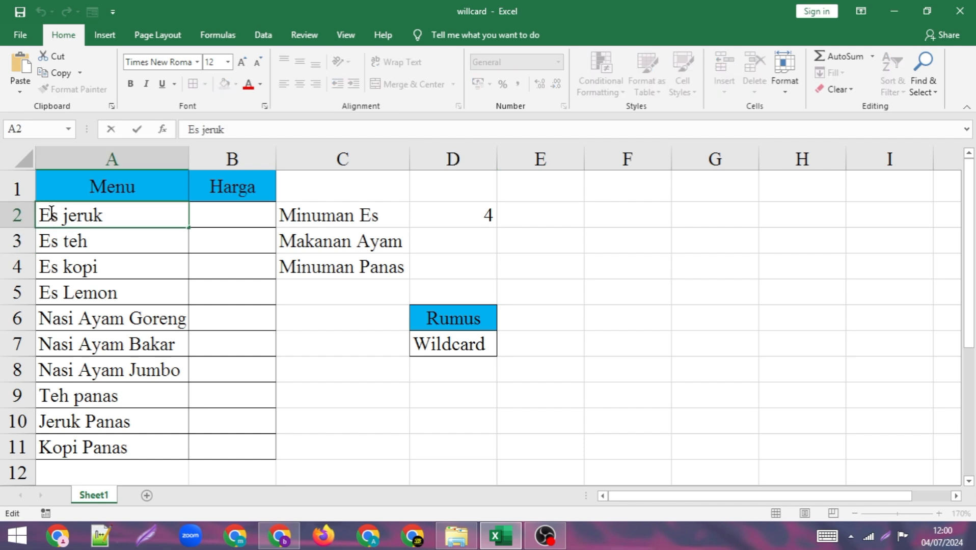
text(ugg)
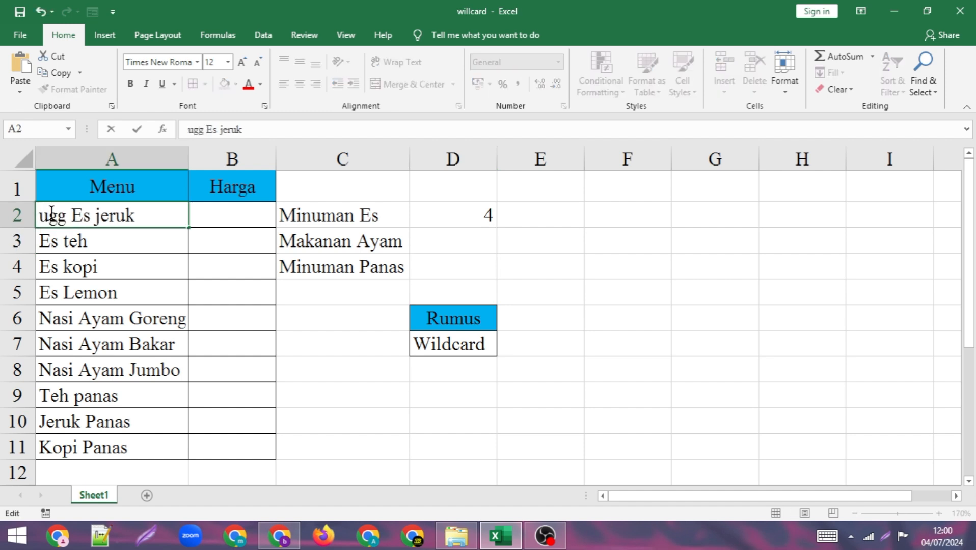
key(Return)
- Remove the "ugg" prefix from cell A2 so the menu item reads Es jeruk
click(73, 218)
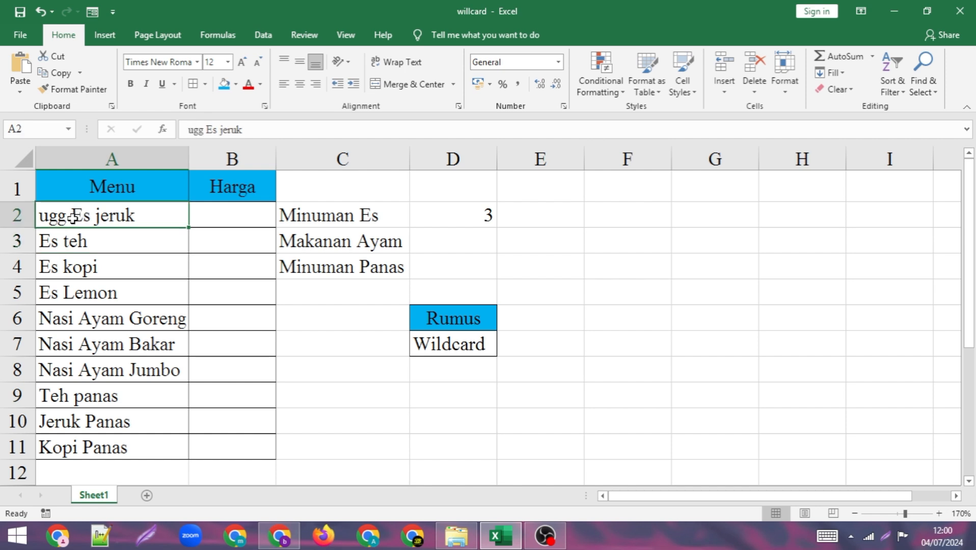
double_click(72, 218)
key(BackSpace)
key(BackSpace)
key(BackSpace)
key(BackSpace)
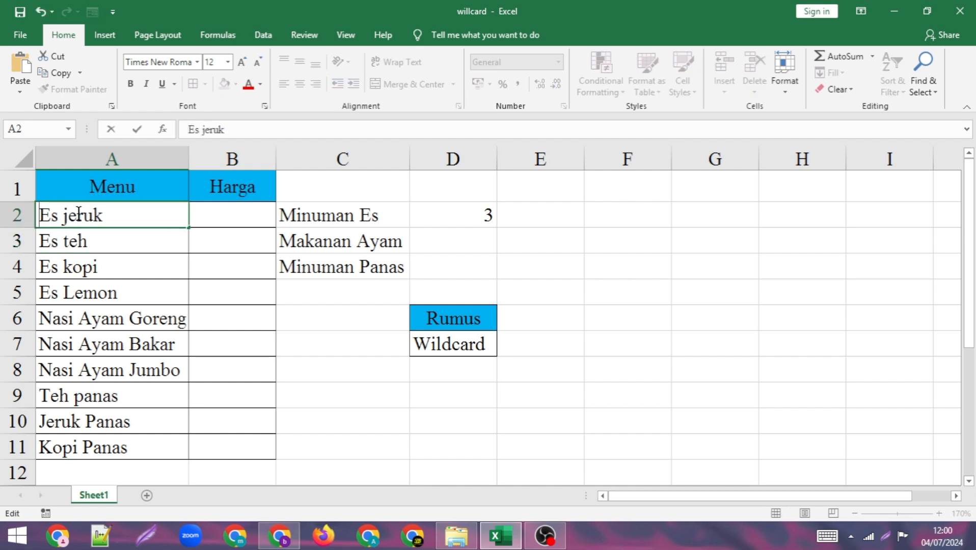
key(Return)
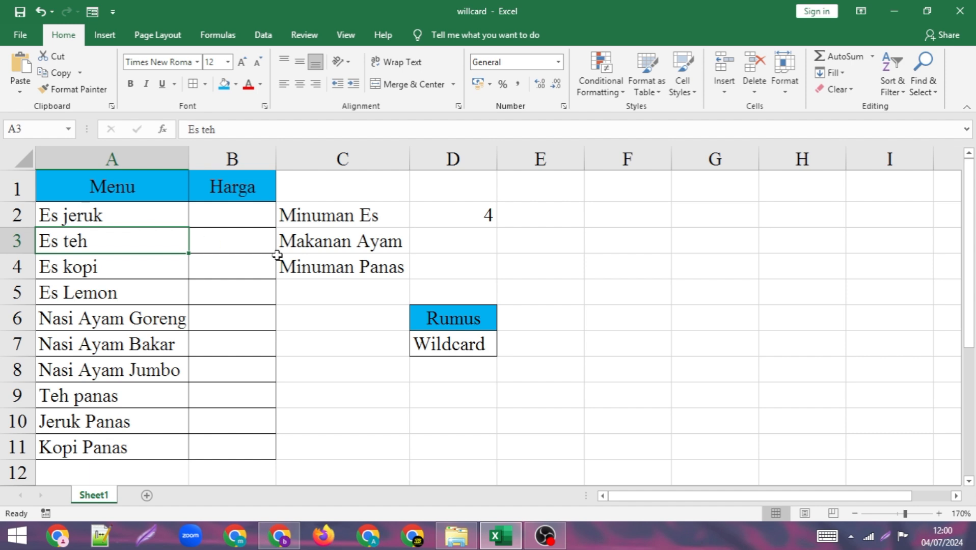
- Enter the formula =COUNTIF(A2:A11;"ayam") in cell D3 beside Makanan Ayam, using the D2 formula as reference
click(428, 242)
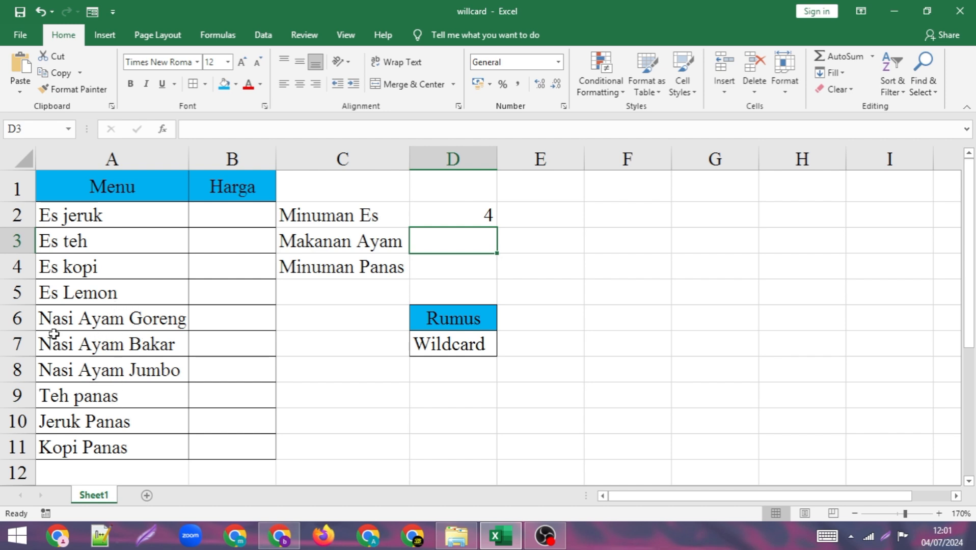
double_click(457, 224)
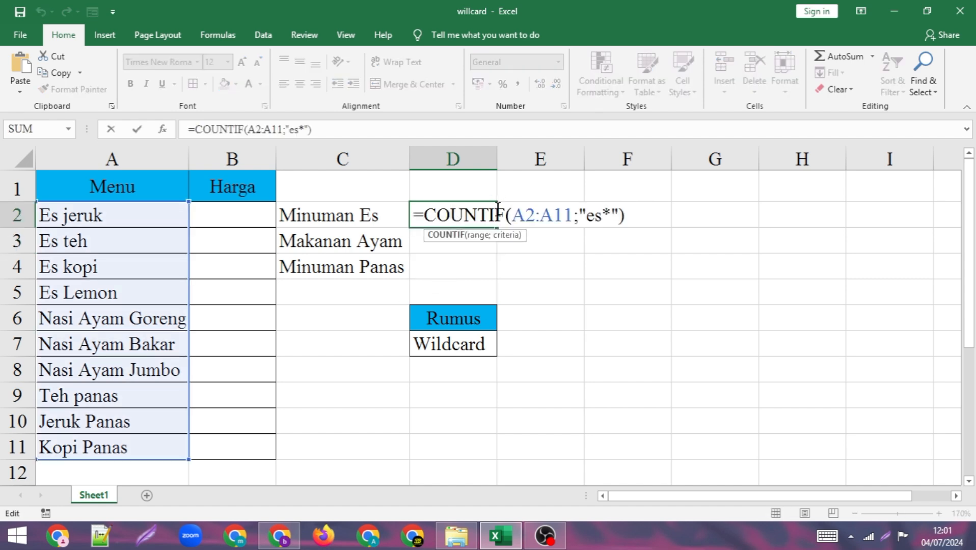
key(Return)
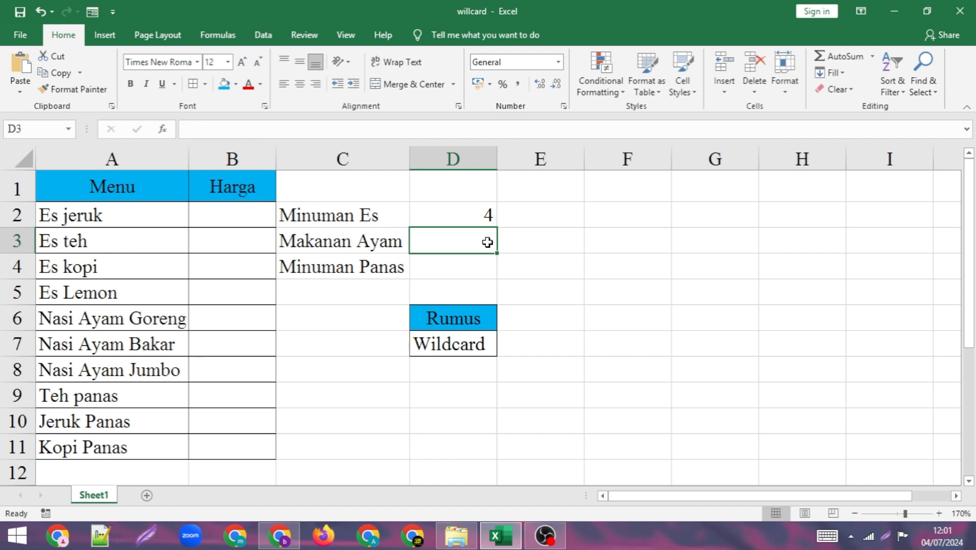
text(=c)
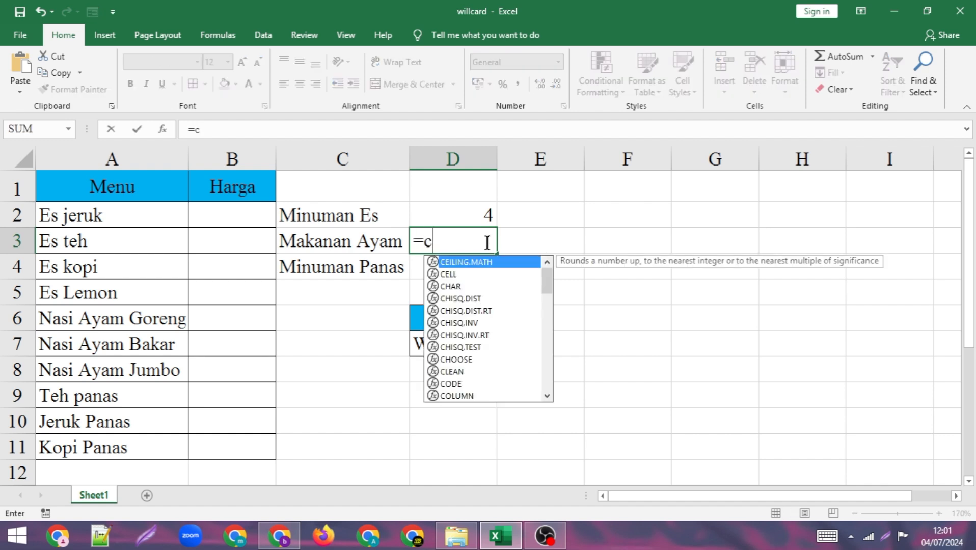
text(ountif)
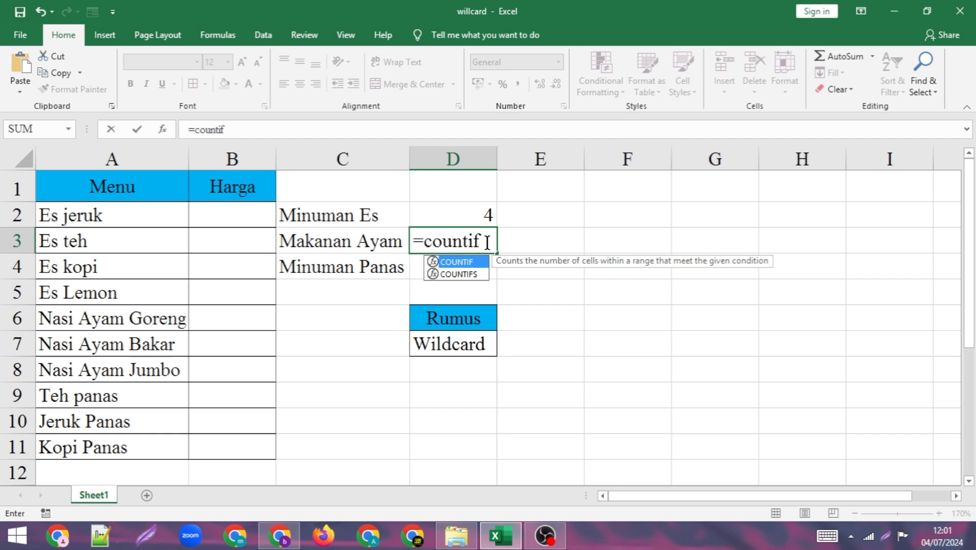
text(()
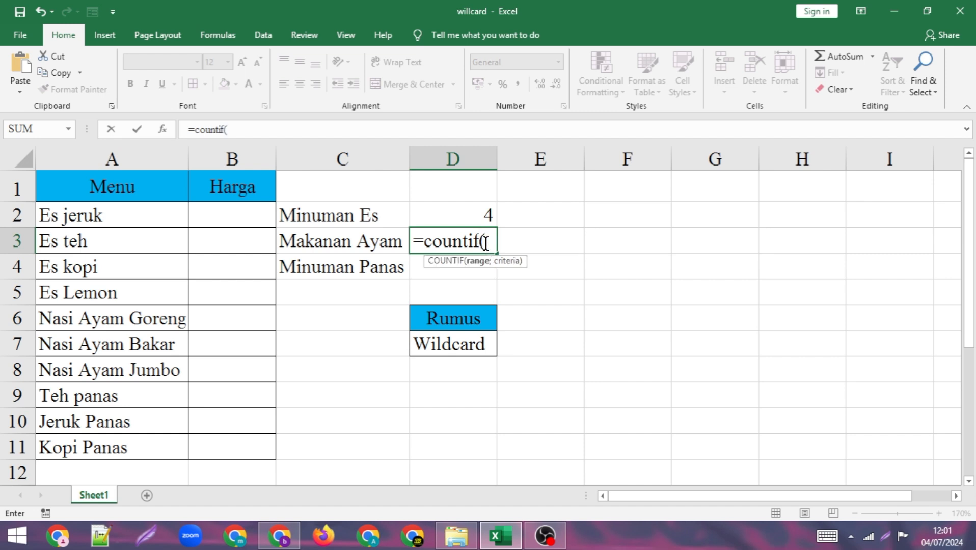
drag(105, 215, 108, 444)
text(;)
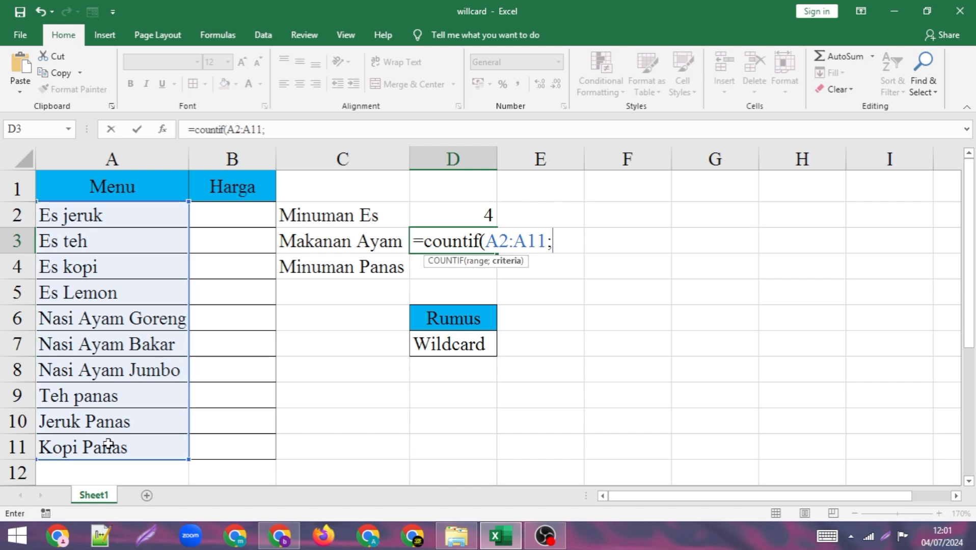
text("ayam)
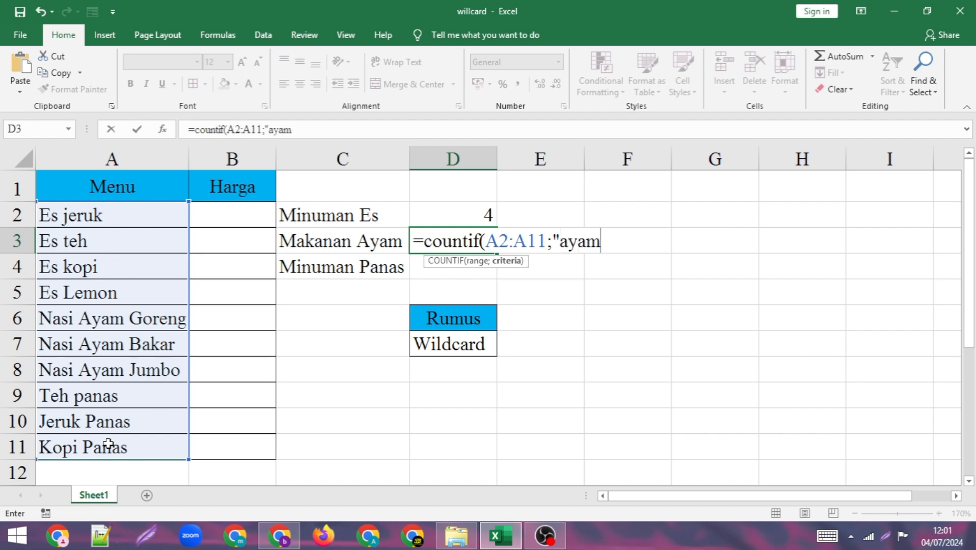
text("))
key(BackSpace)
key(BackSpace)
text("))
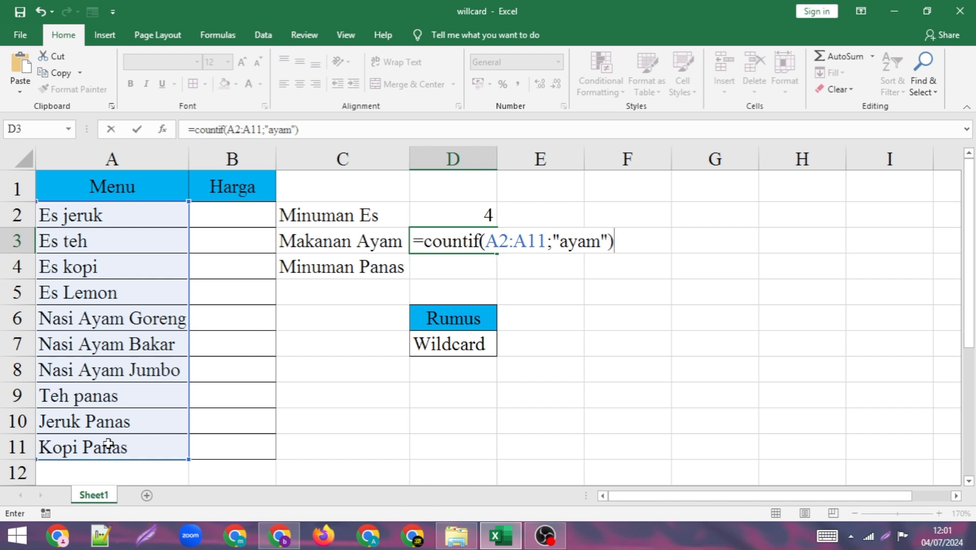
key(Return)
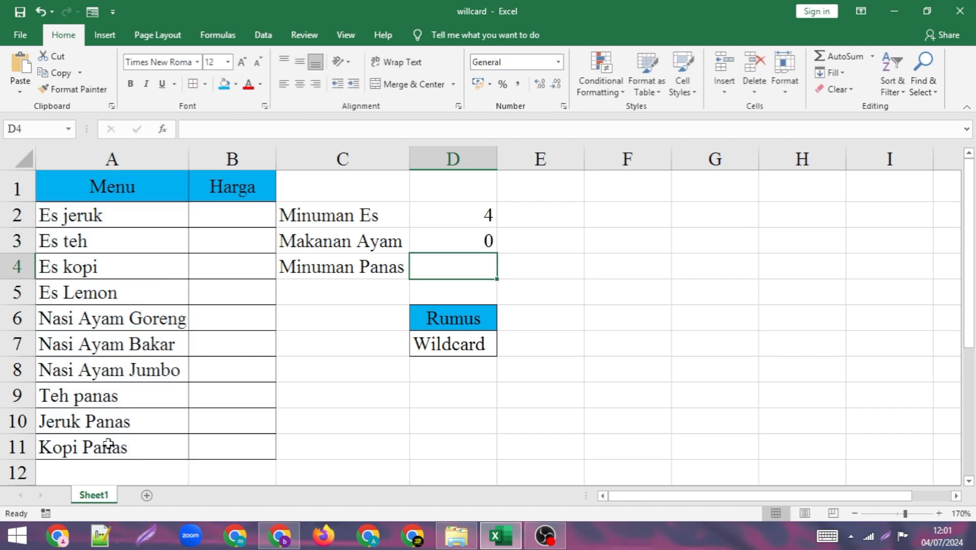
- Change the COUNTIF criterion in D3 to "*ayam*" so it counts menu items containing ayam anywhere
double_click(454, 232)
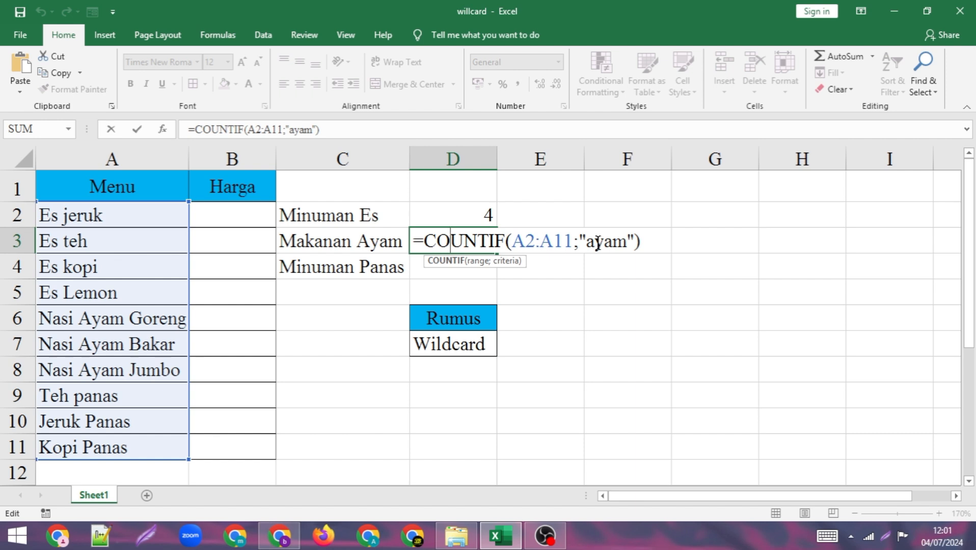
click(587, 240)
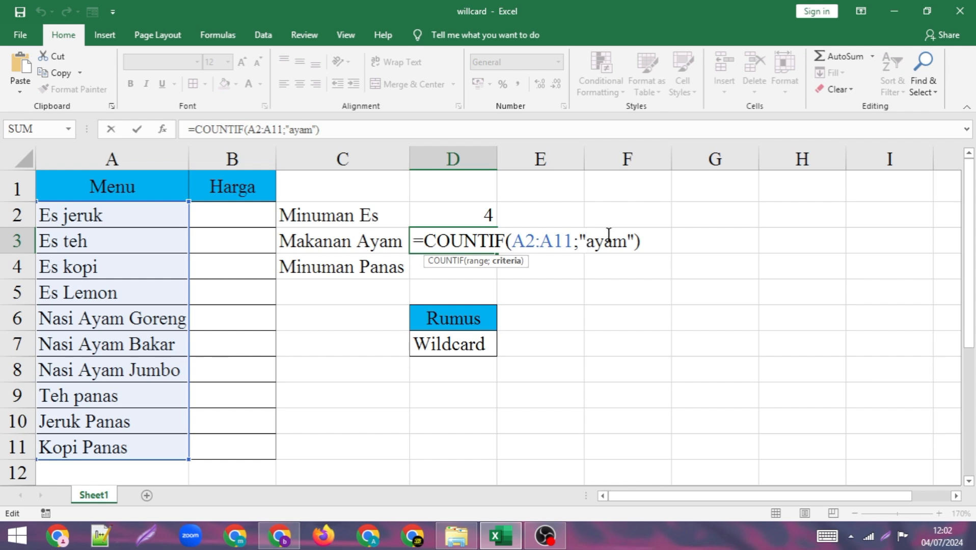
text(*)
key(Right)
key(Right)
key(Right)
key(Right)
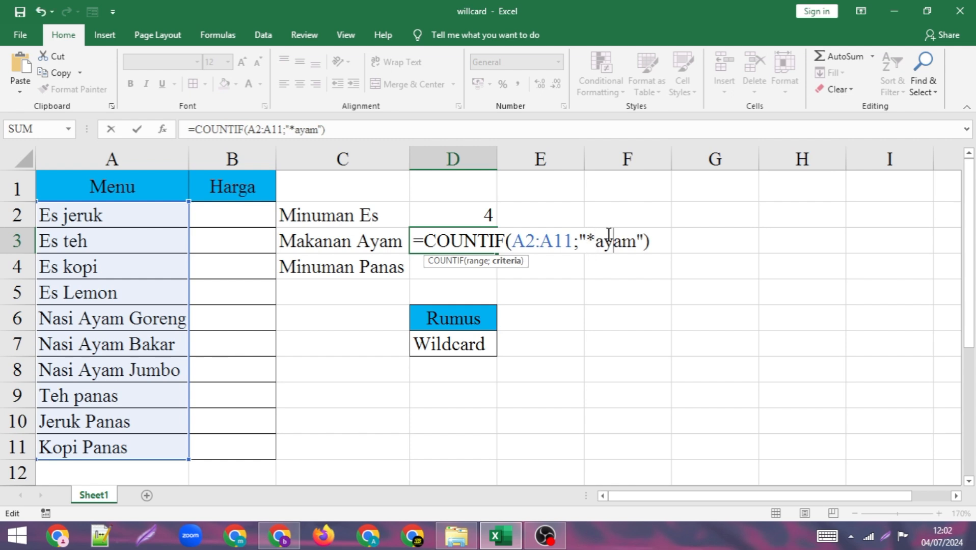
text(*)
key(Return)
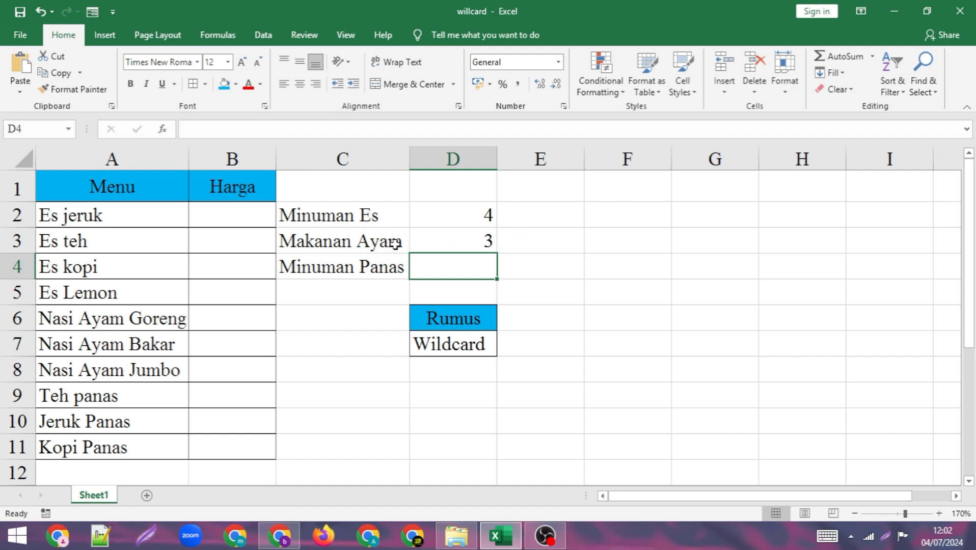
double_click(432, 242)
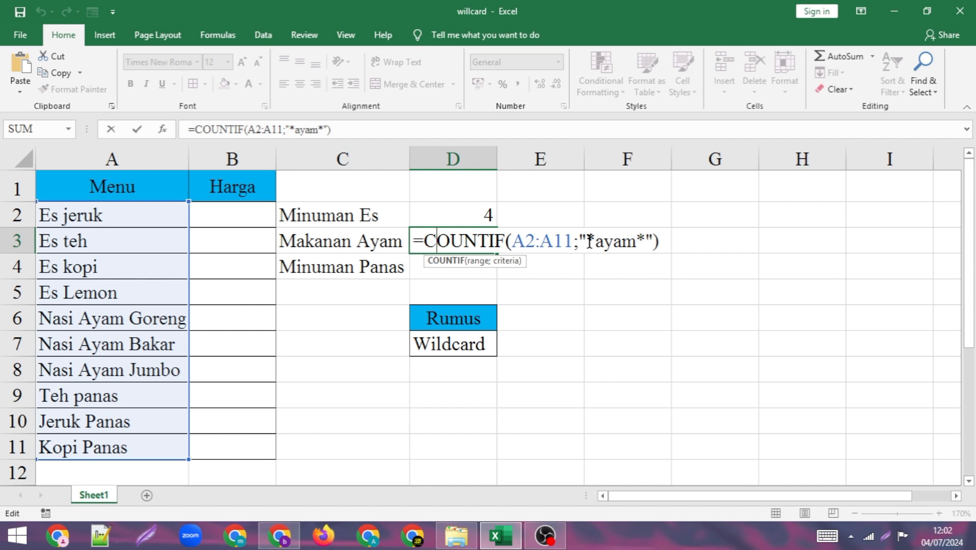
key(Return)
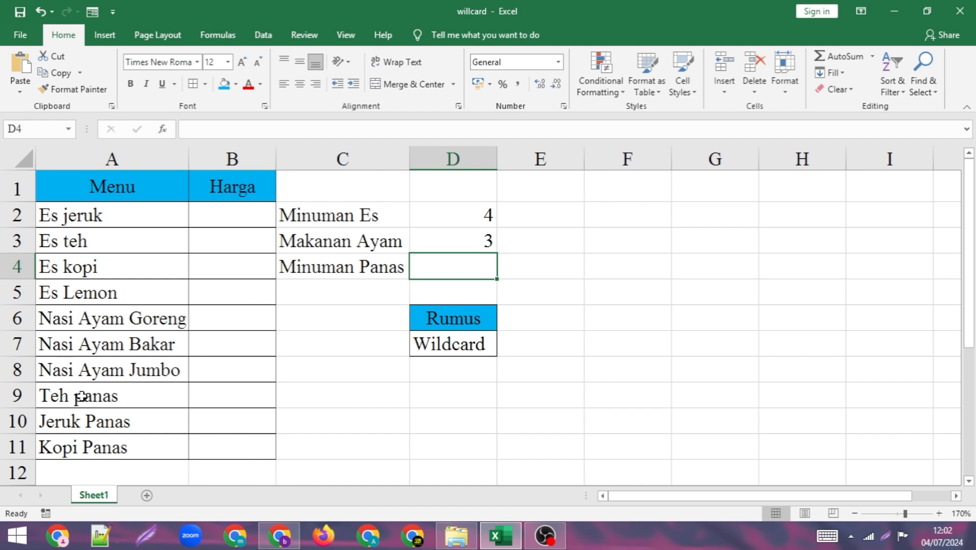
- Enter the formula =COUNTIF(A2:A11;"panas") in cell D4 beside Minuman Panas
text(=)
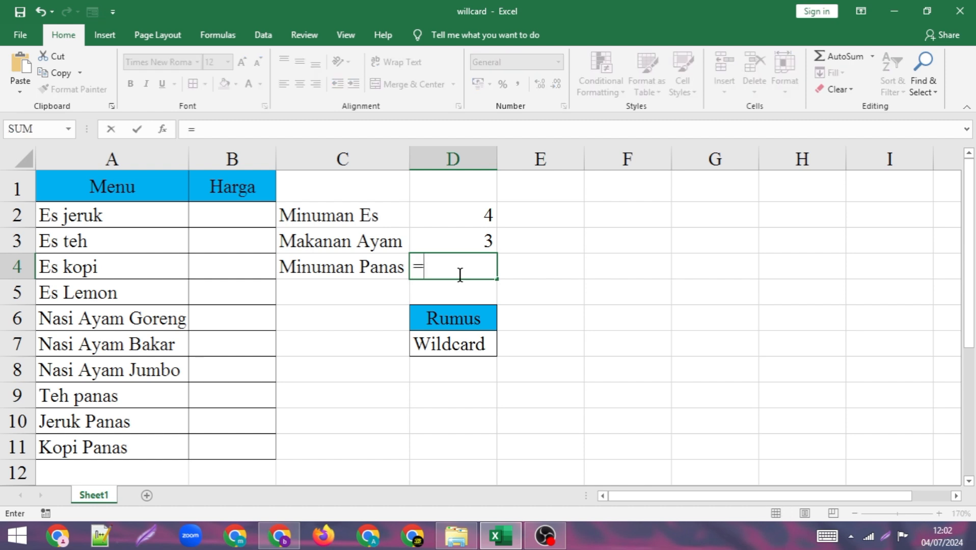
text(count)
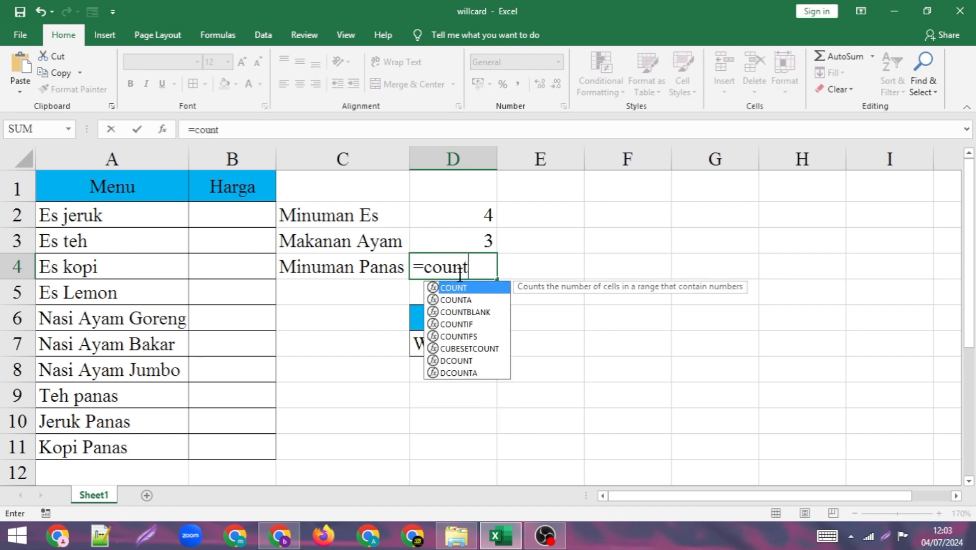
text(if)
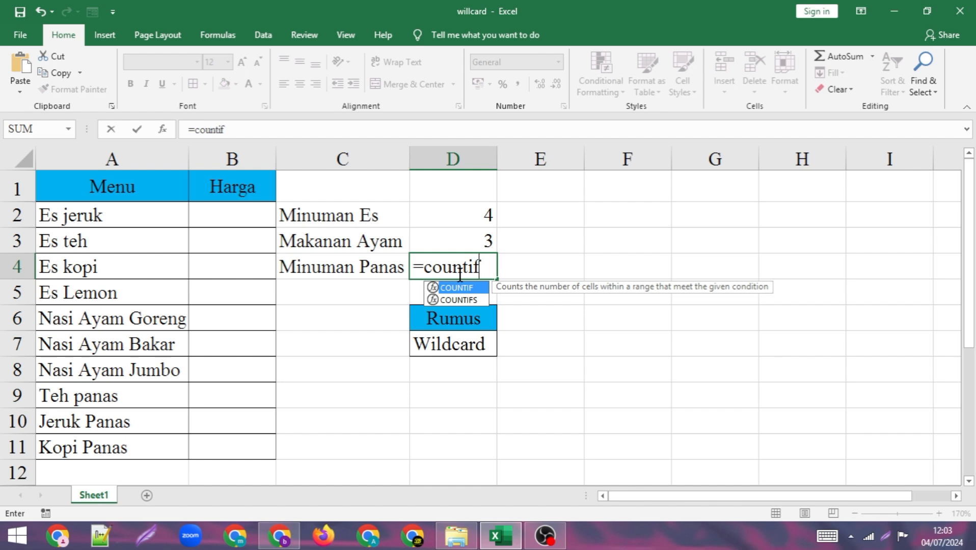
text(()
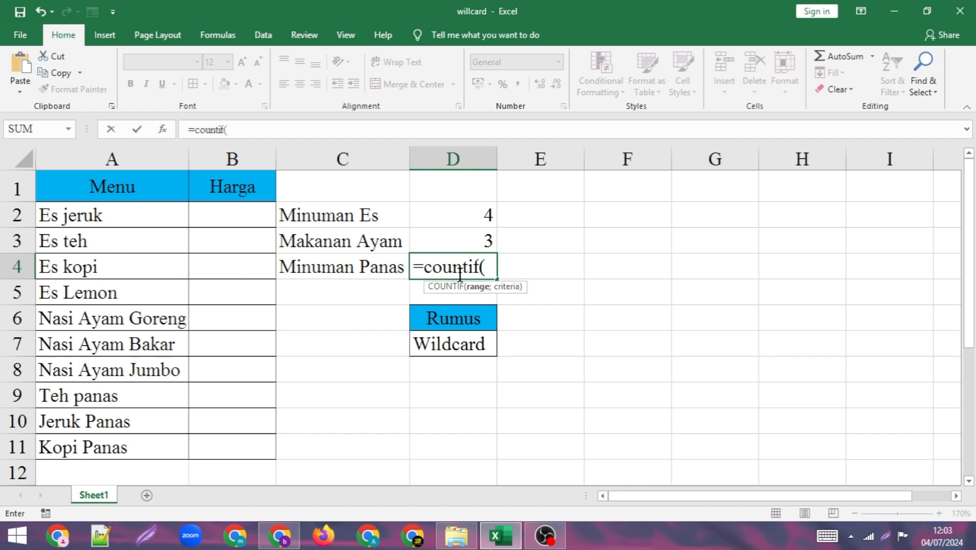
drag(126, 221, 121, 439)
text(;)
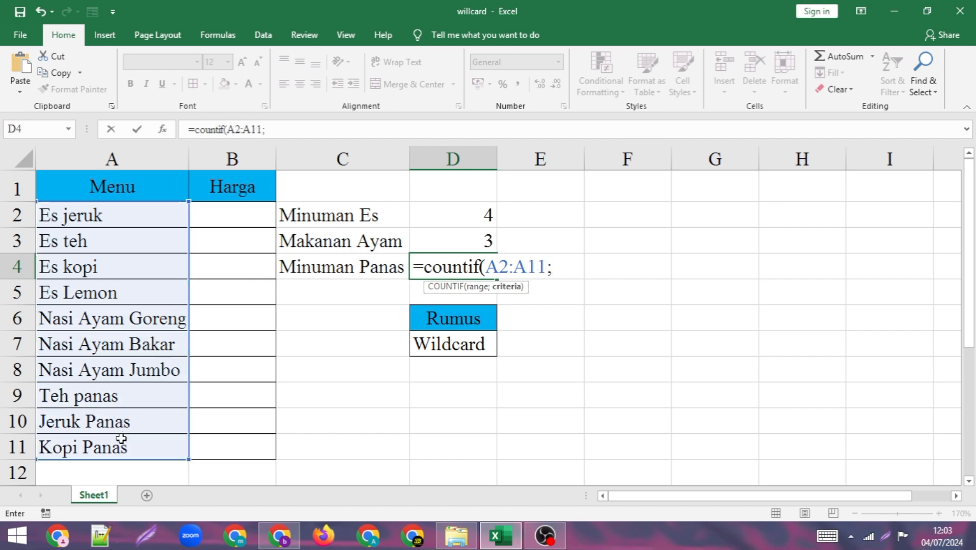
text("panas)
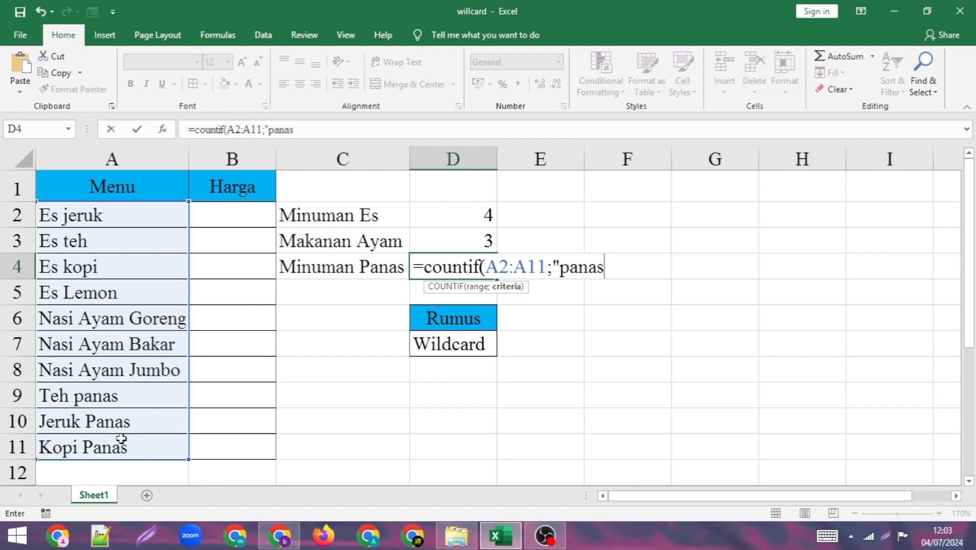
text("))
key(Left)
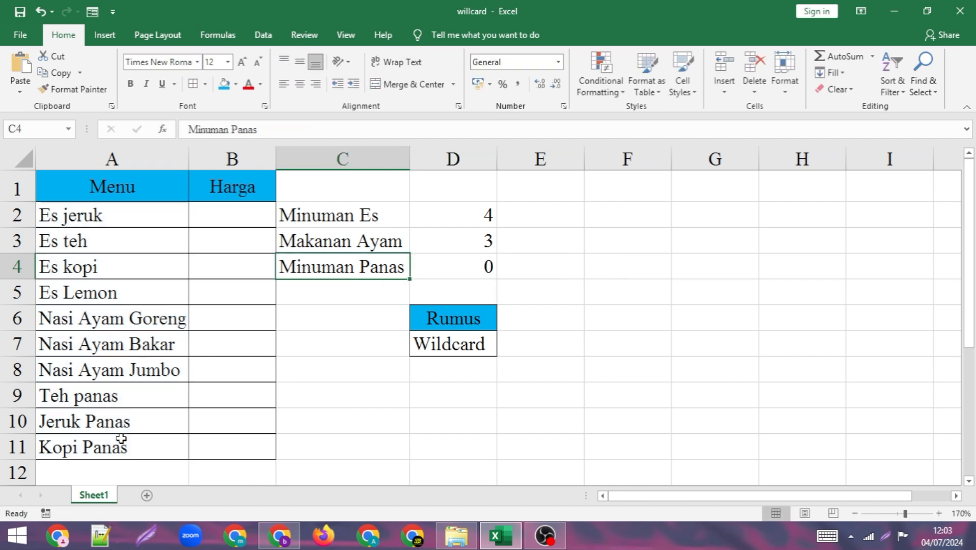
- Change the COUNTIF criterion in D4 to "*panas" so it counts menu items ending in panas, and review the formula
double_click(453, 273)
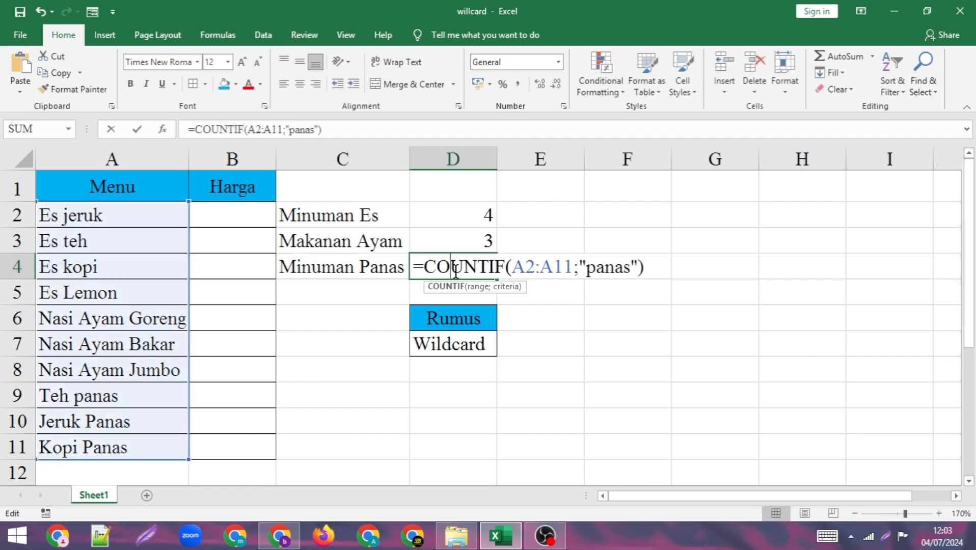
click(588, 273)
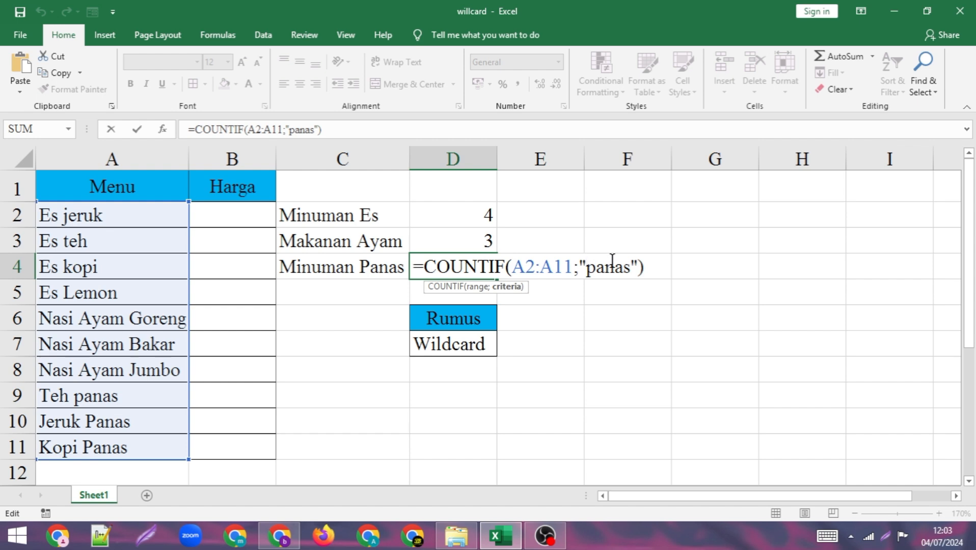
text(*)
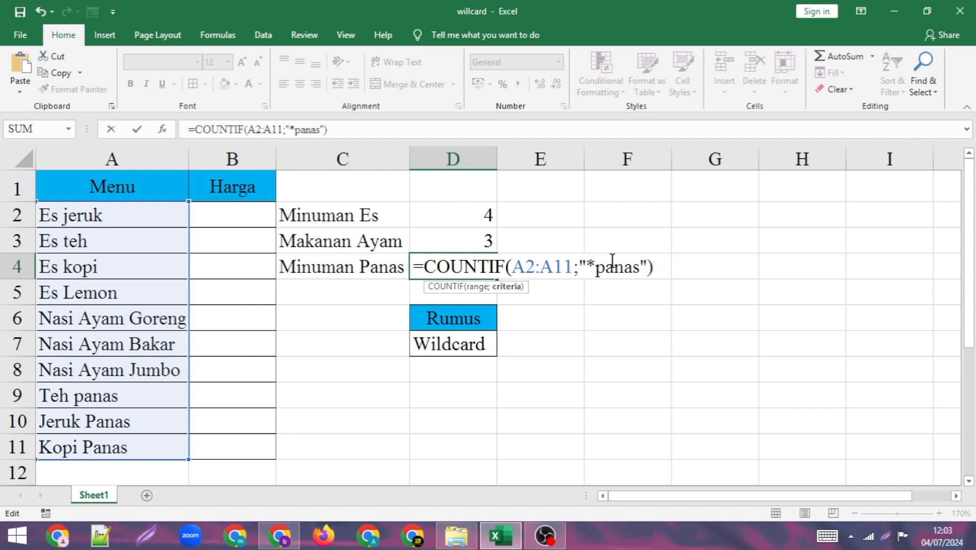
key(Return)
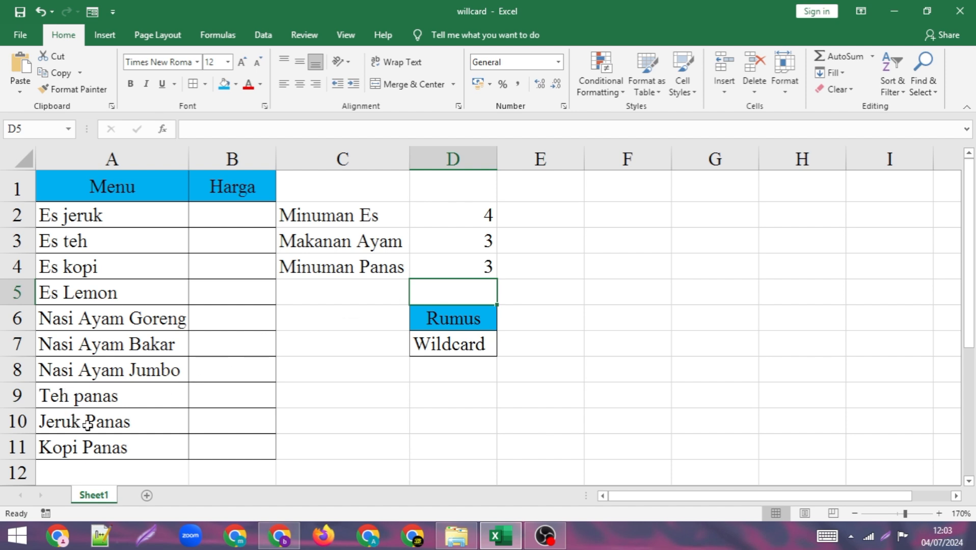
double_click(459, 265)
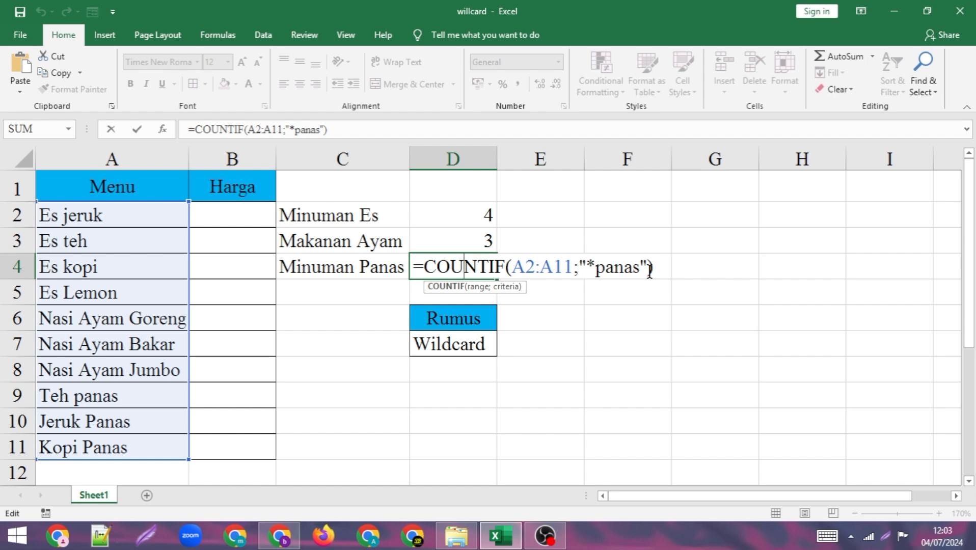
key(Return)
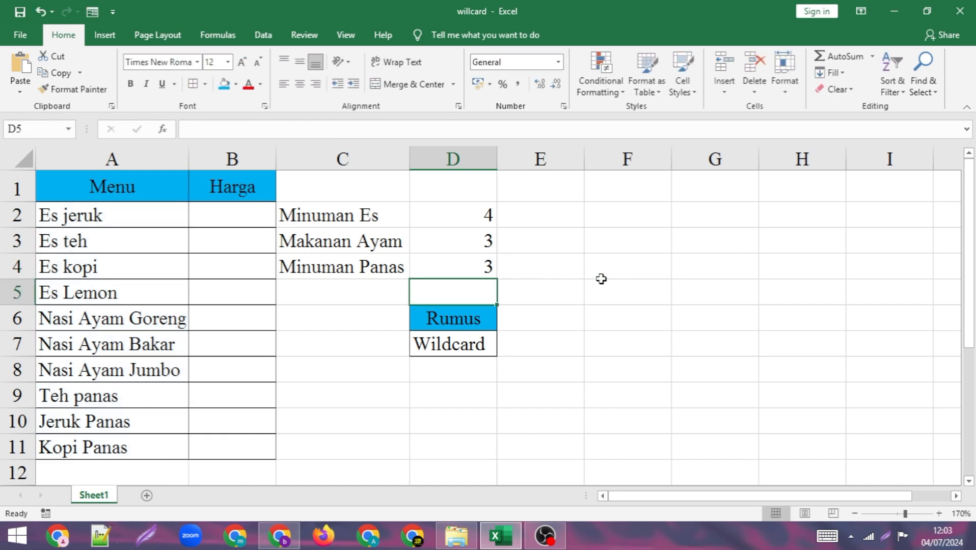